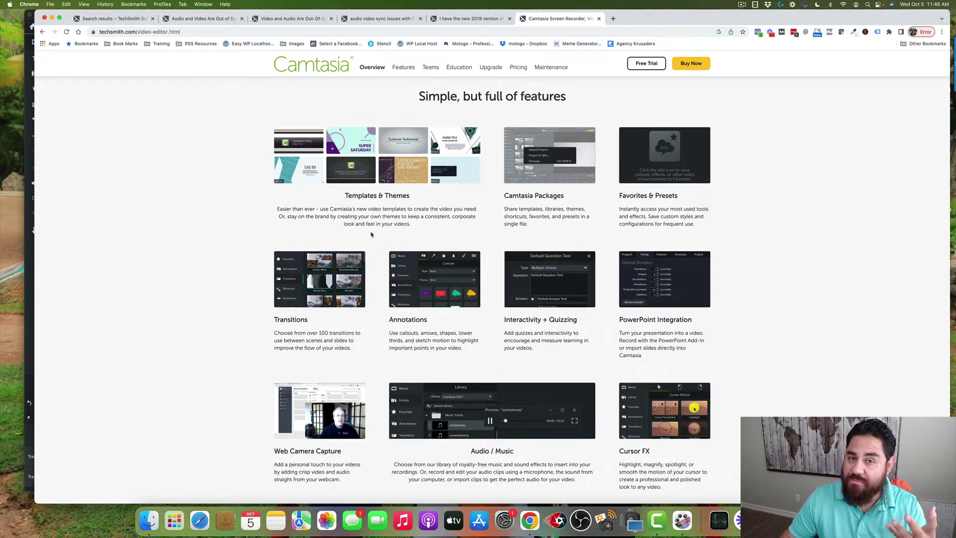
# Step: Switch to Camtasia and play the recording from about 0:00:01;24 to check the audio and video sync
pyautogui.click(32, 261)
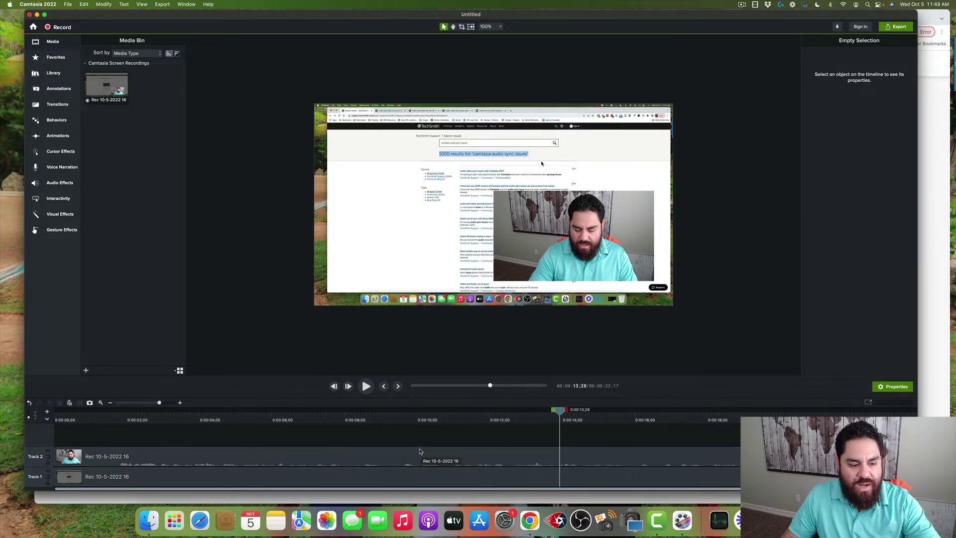
pyautogui.click(95, 412)
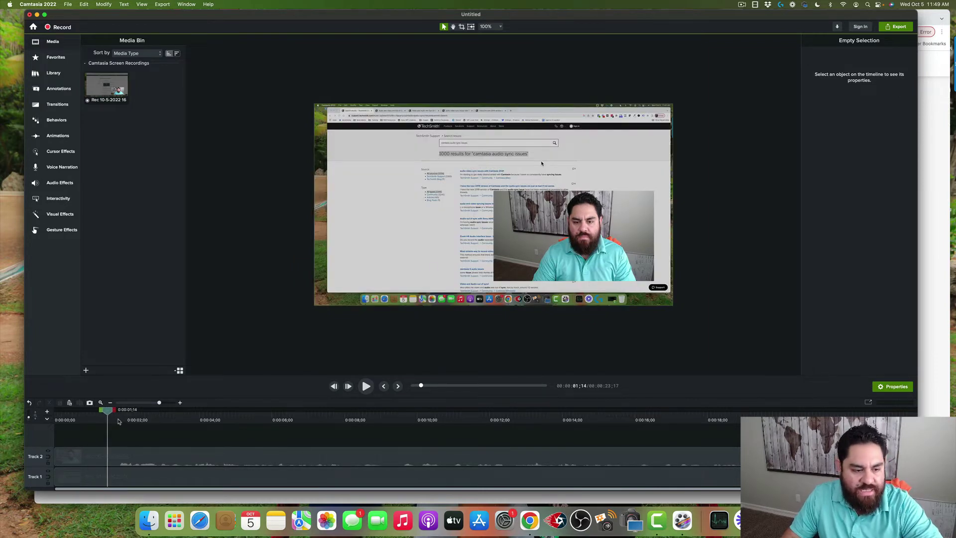
pyautogui.moveTo(108, 413); pyautogui.dragTo(120, 413)
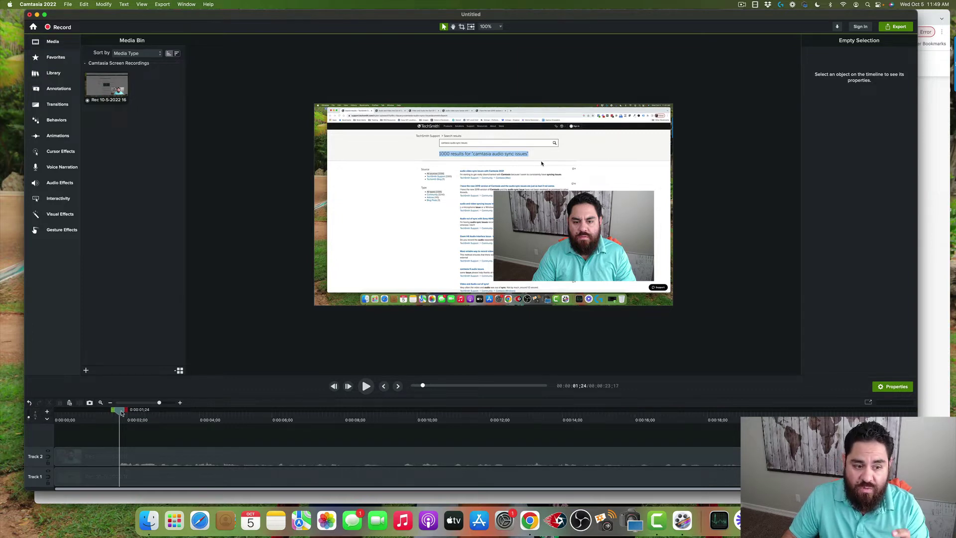
pyautogui.click(365, 387)
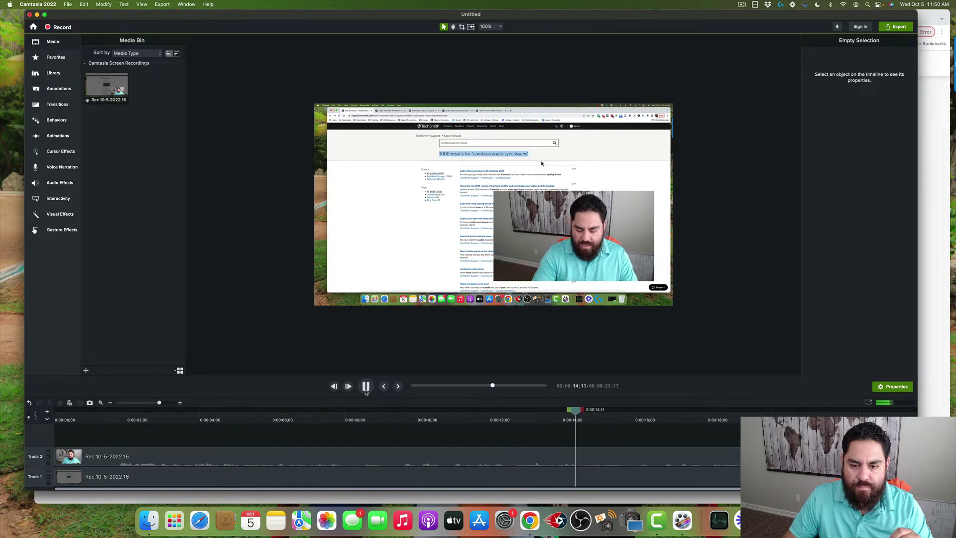
pyautogui.click(366, 391)
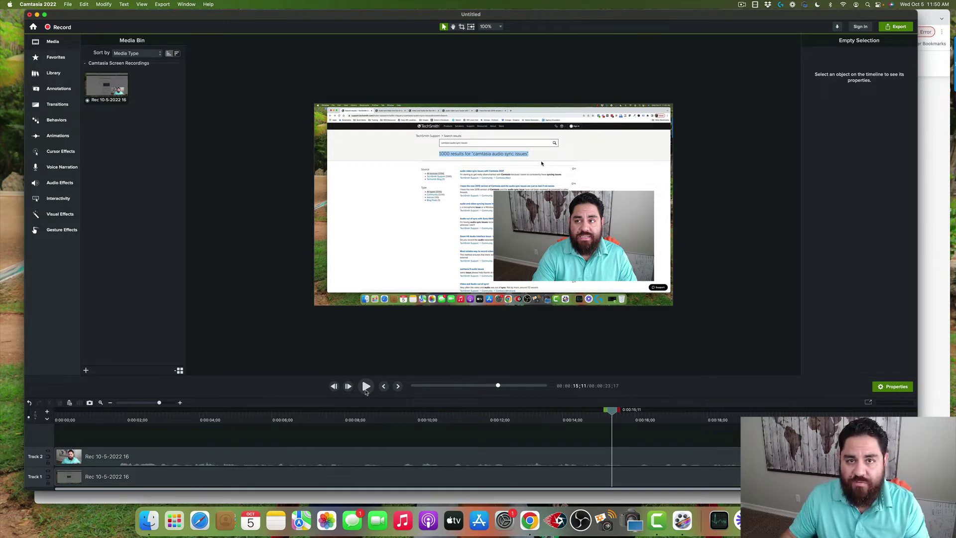
# Step: Separate the video and audio of the webcam clip on Track 2
pyautogui.click(361, 456)
pyautogui.rightClick(361, 456)
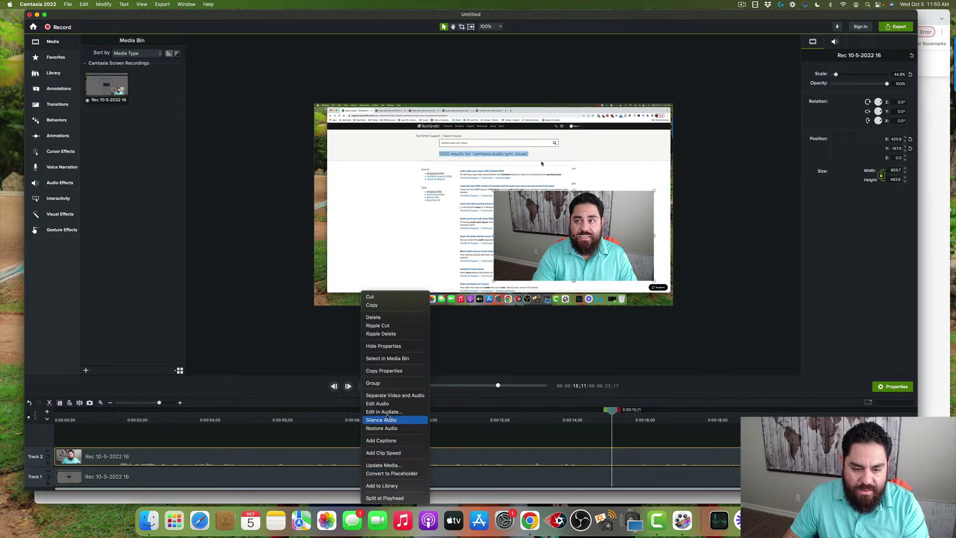
pyautogui.click(389, 398)
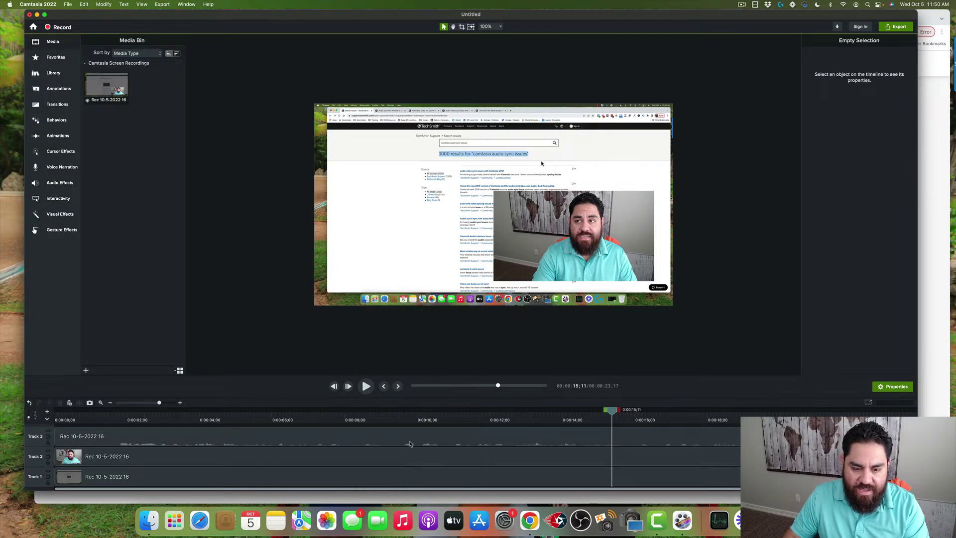
# Step: Shift the separated audio clip on Track 3 so it starts about 1 second into the timeline, and select the webcam clip
pyautogui.moveTo(372, 438); pyautogui.dragTo(424, 438)
pyautogui.moveTo(211, 414); pyautogui.dragTo(166, 414)
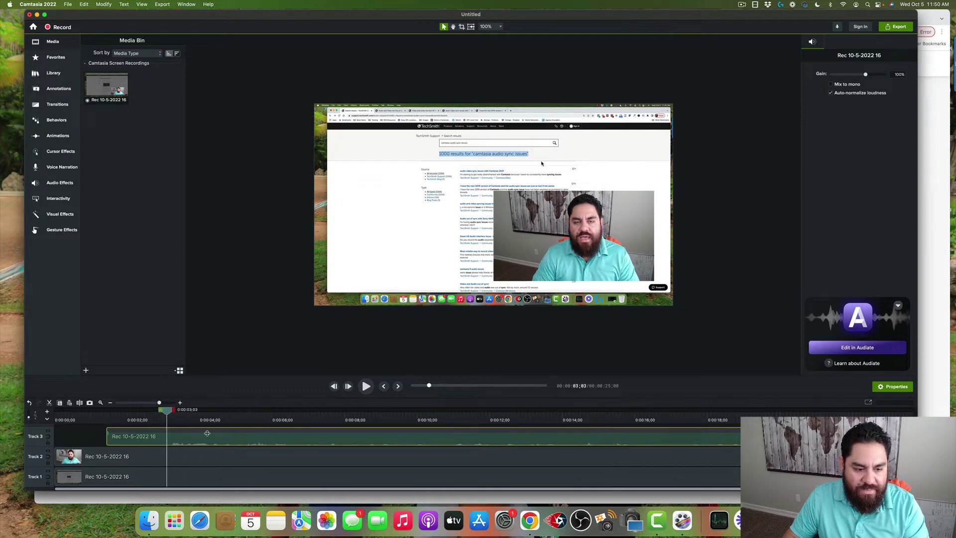
pyautogui.moveTo(211, 438)
pyautogui.mouseDown()
pyautogui.moveTo(252, 439)
pyautogui.moveTo(198, 439)
pyautogui.mouseUp()
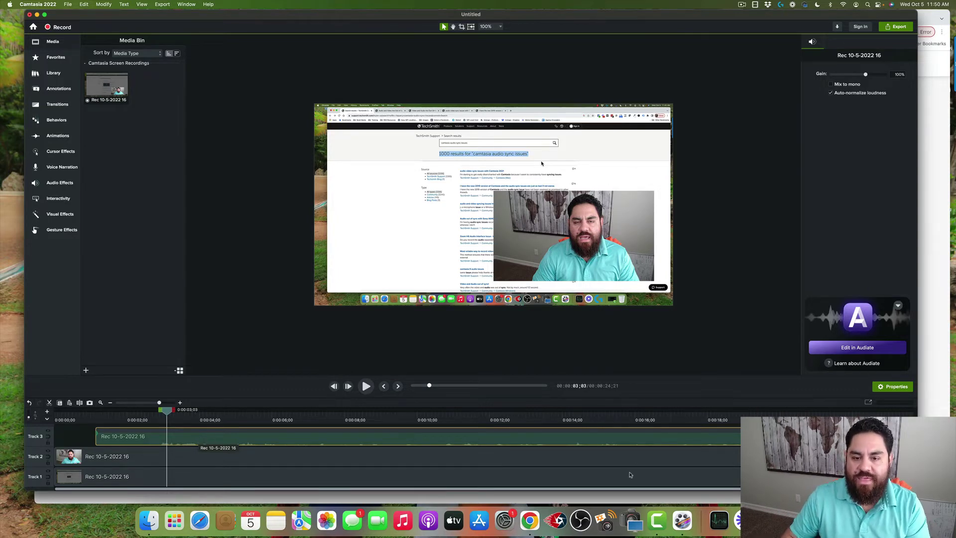
pyautogui.click(568, 239)
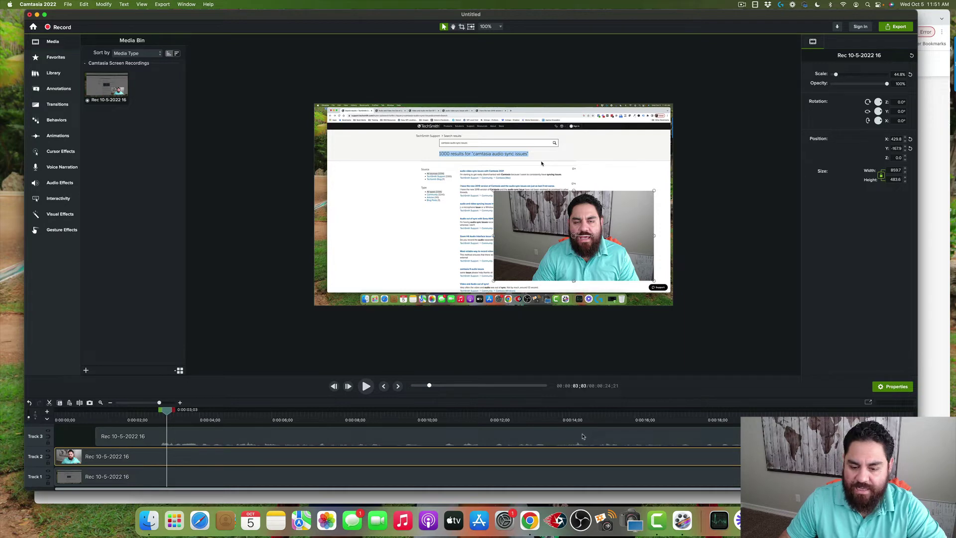
# Step: Switch to Chrome and review the TechSmith Support search results for "camtasia audio sync issues"
pyautogui.click(530, 520)
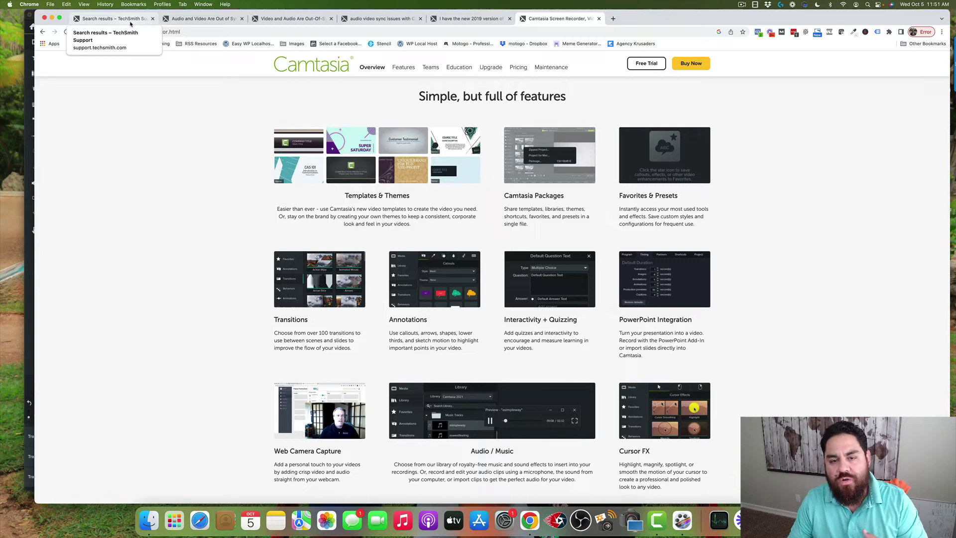
pyautogui.click(130, 23)
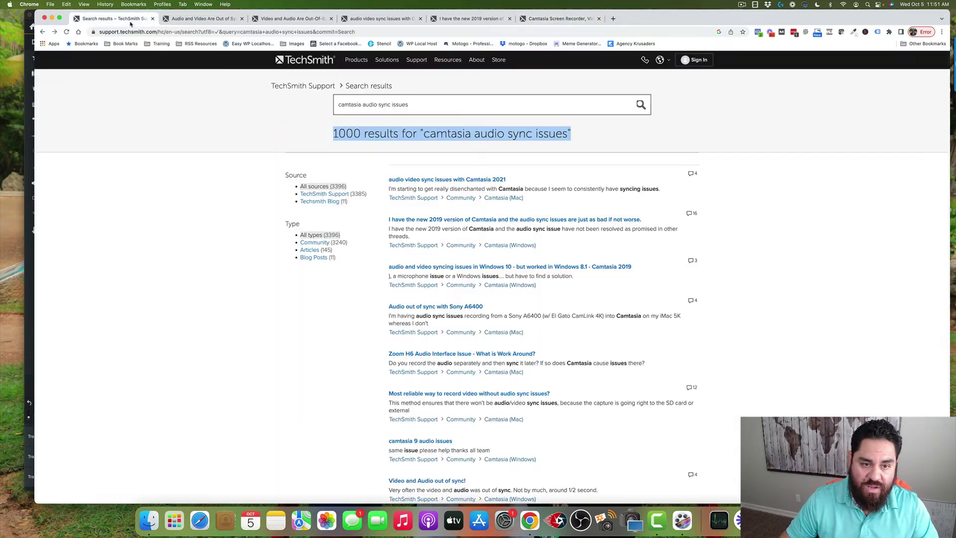
pyautogui.click(336, 136)
pyautogui.moveTo(336, 137); pyautogui.dragTo(555, 135)
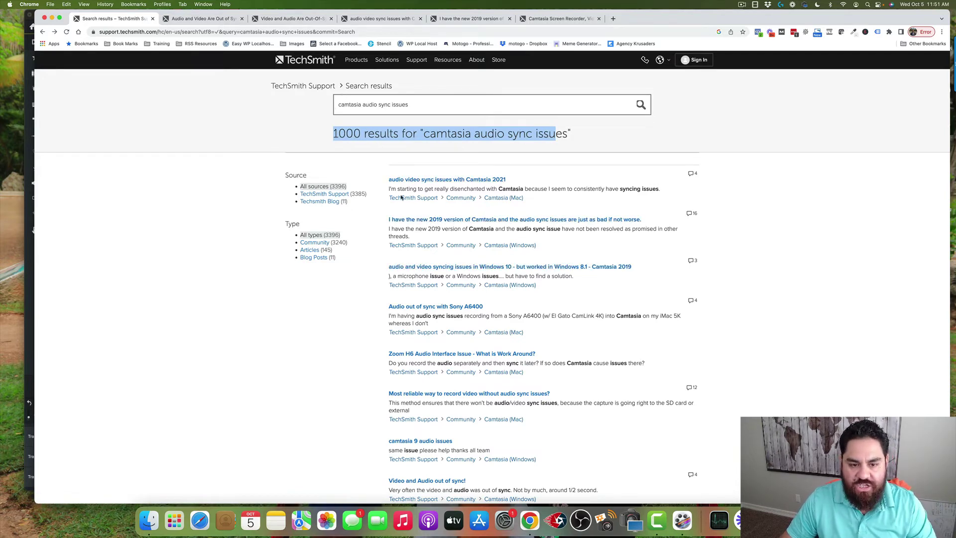
pyautogui.scroll(-5, 423, 219)
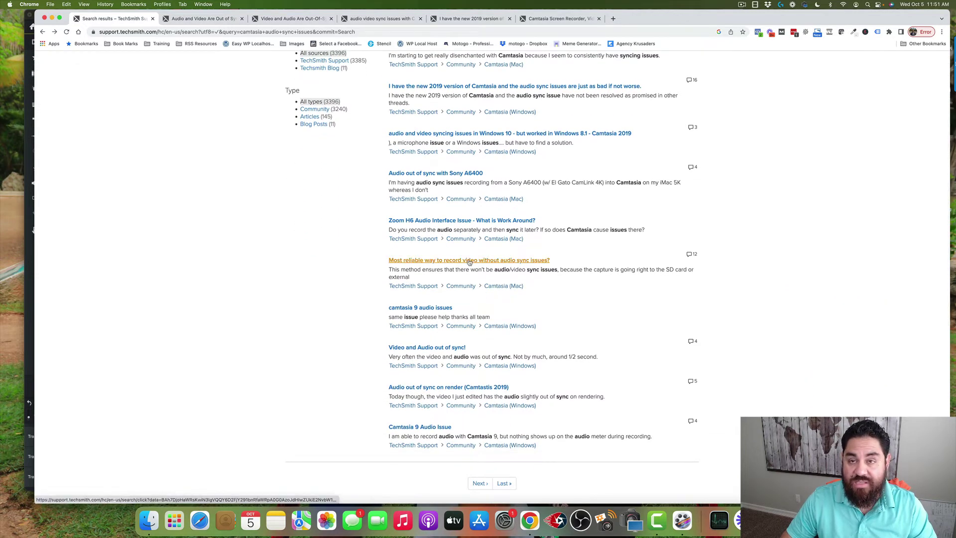
pyautogui.scroll(-3, 472, 264)
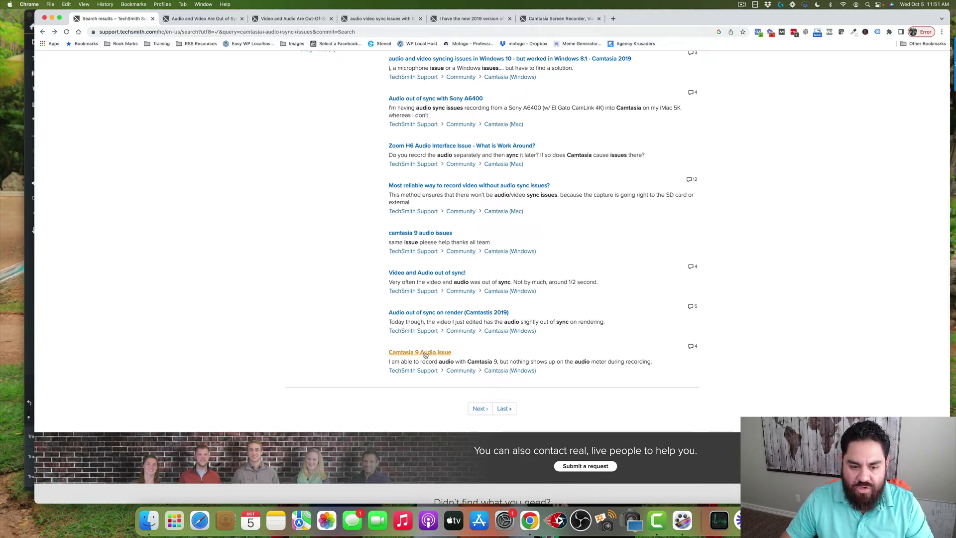
pyautogui.scroll(2, 366, 263)
pyautogui.scroll(5, 366, 264)
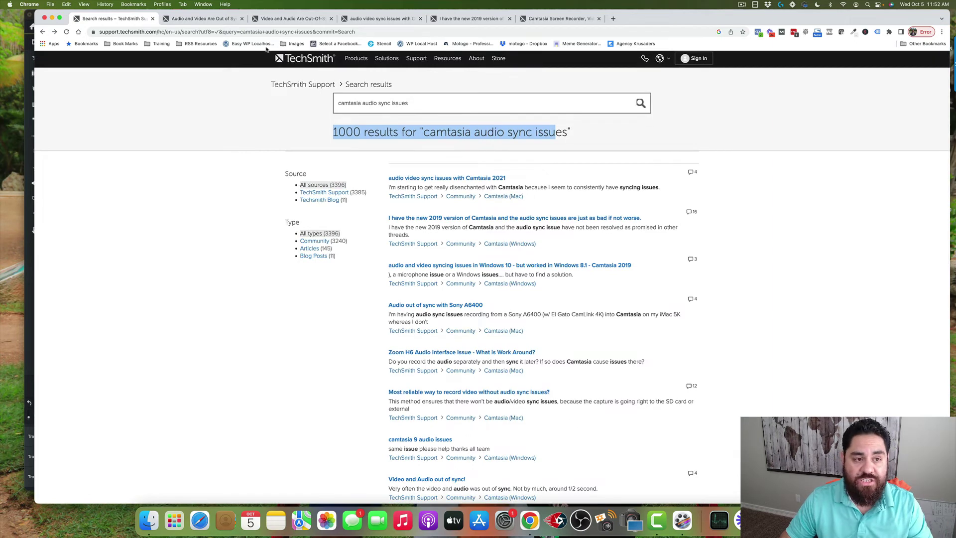
# Step: View the support article on out-of-sync audio and video with Camtasia on macOS and highlight its title
pyautogui.hotkey('ctrl', 'Tab')
pyautogui.scroll(-1, 383, 156)
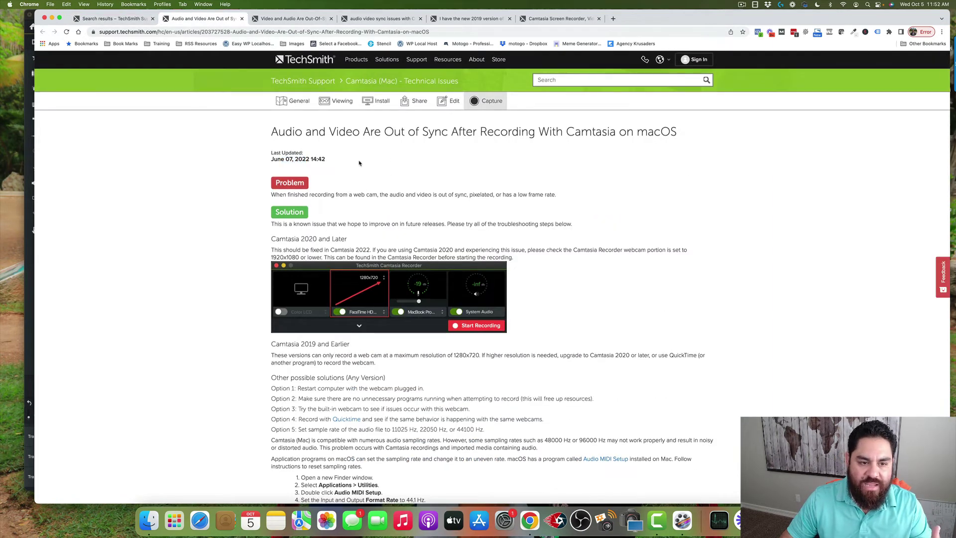
pyautogui.moveTo(272, 130); pyautogui.dragTo(435, 131)
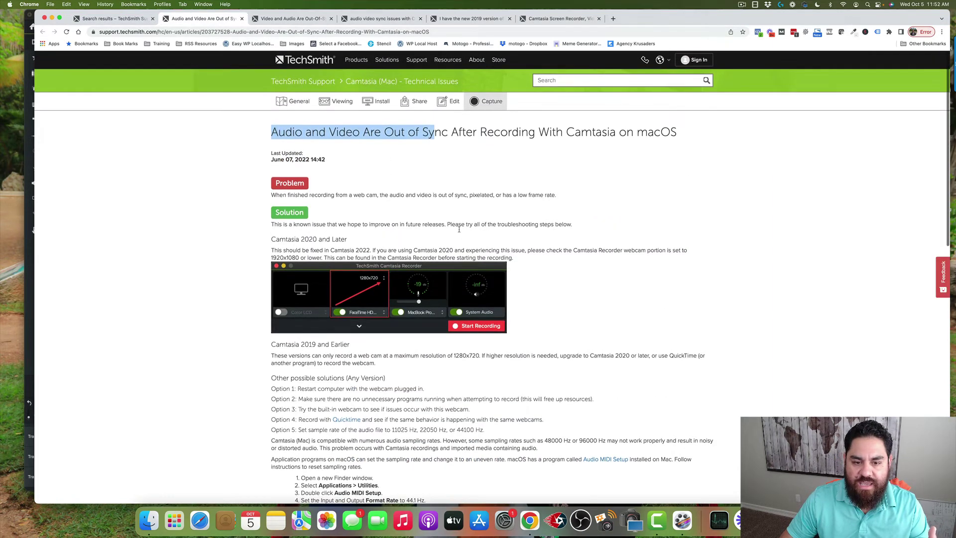
pyautogui.click(302, 129)
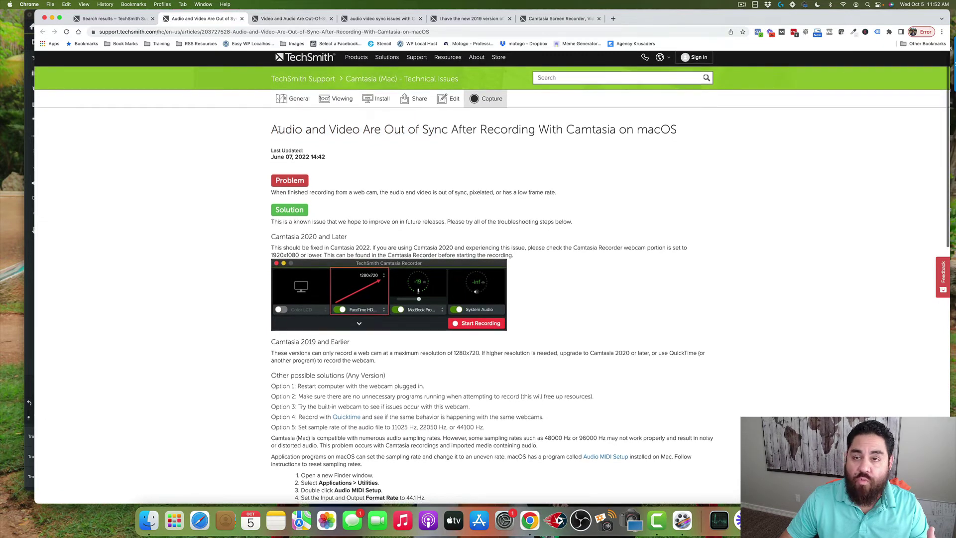
pyautogui.moveTo(277, 130); pyautogui.dragTo(680, 136)
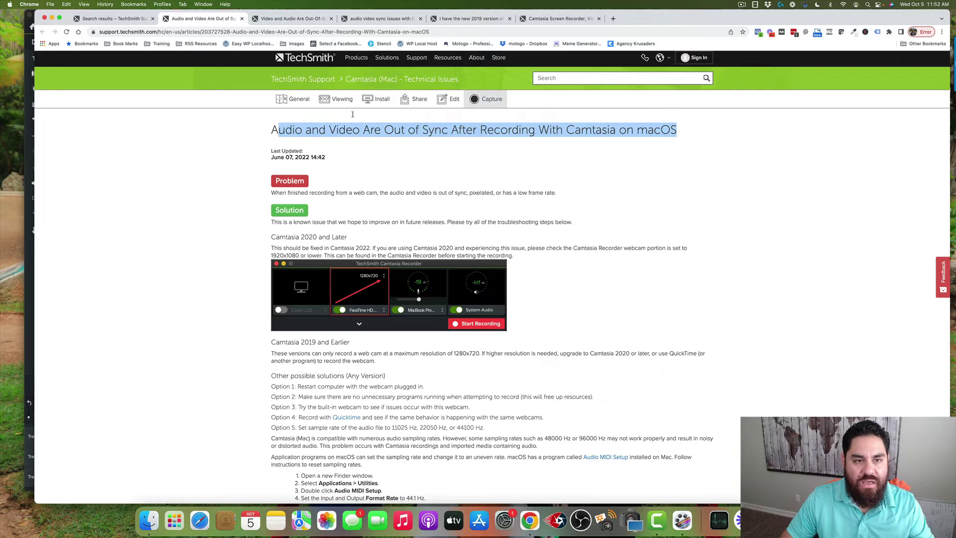
# Step: Compare the Windows and macOS sync articles, highlighting the Windows title wording and the last-updated date of each
pyautogui.click(306, 19)
pyautogui.moveTo(559, 132); pyautogui.dragTo(685, 132)
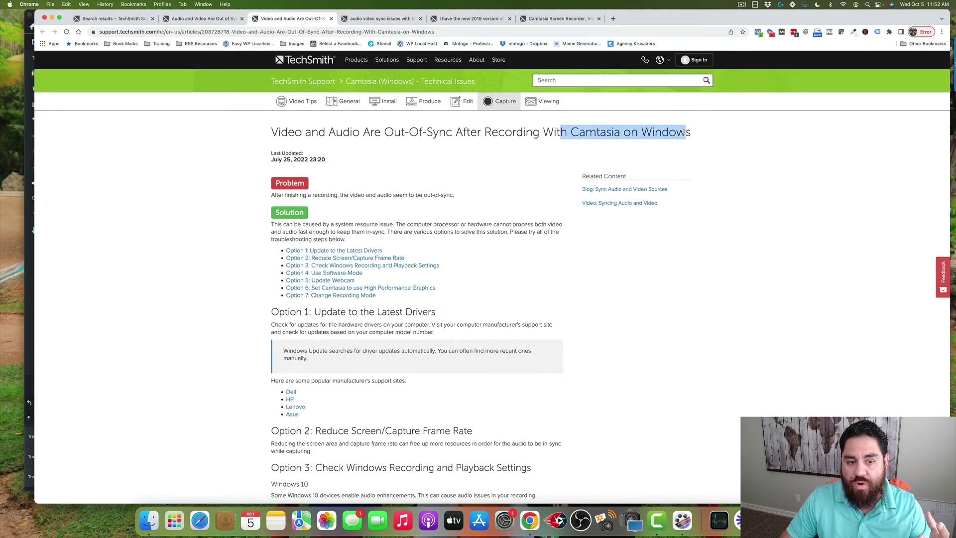
pyautogui.click(227, 20)
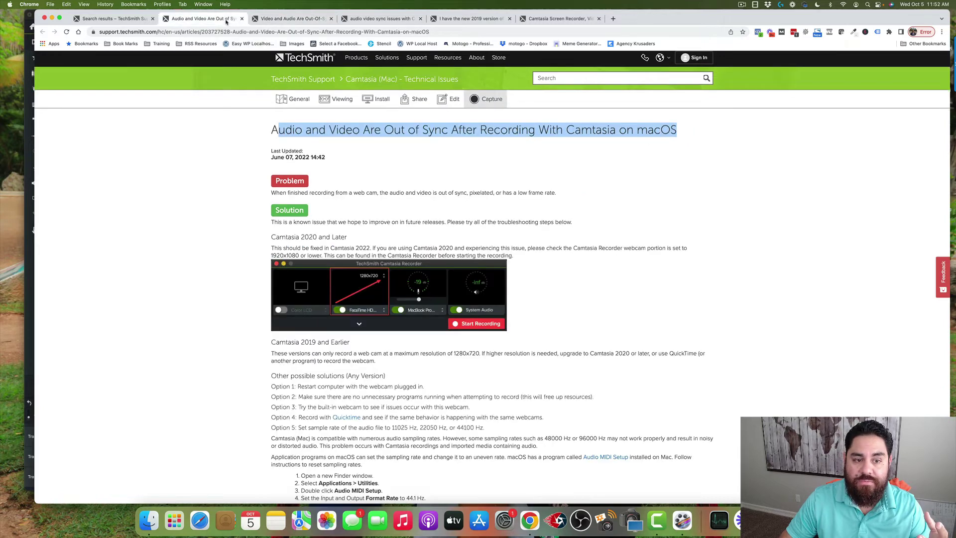
pyautogui.moveTo(272, 157); pyautogui.dragTo(330, 158)
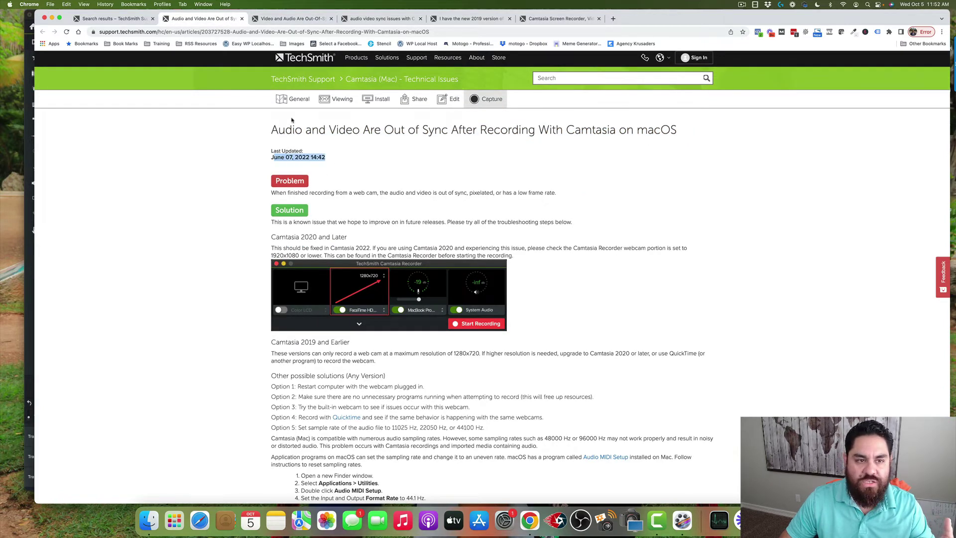
pyautogui.click(288, 18)
pyautogui.moveTo(273, 159); pyautogui.dragTo(316, 162)
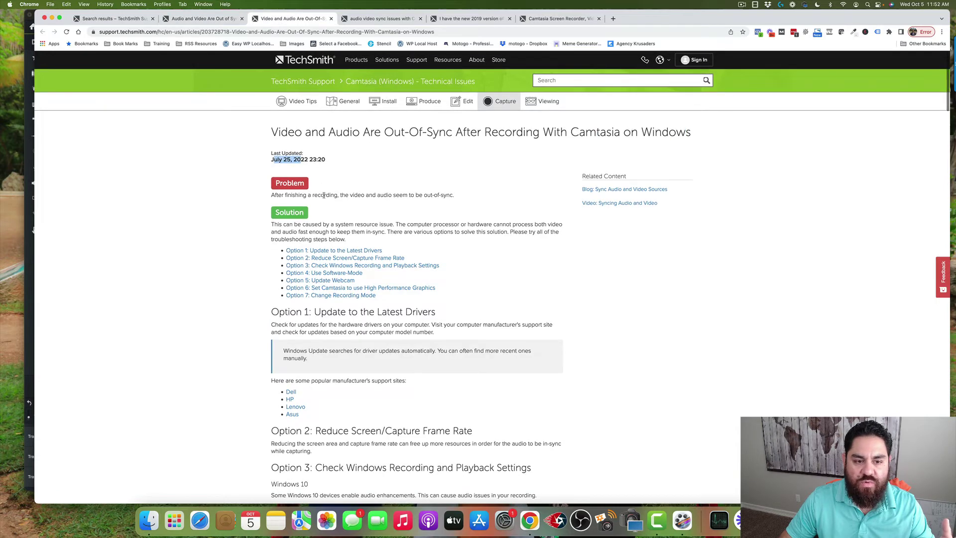
# Step: Read the Problem and Solution sections of the macOS article, highlighting the symptoms and the Camtasia 2020 and Later heading
pyautogui.hotkey('ctrl', 'shift', 'Tab')
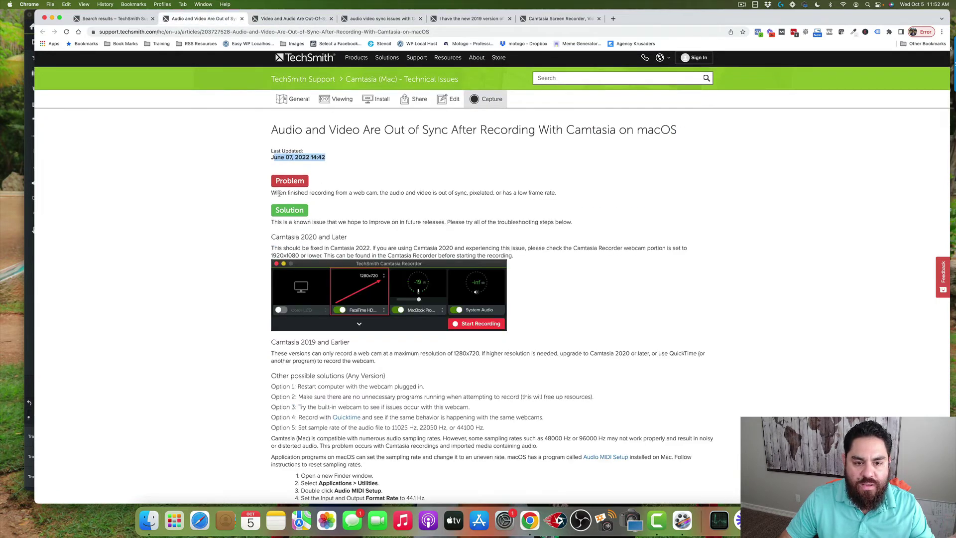
pyautogui.moveTo(279, 195); pyautogui.dragTo(486, 195)
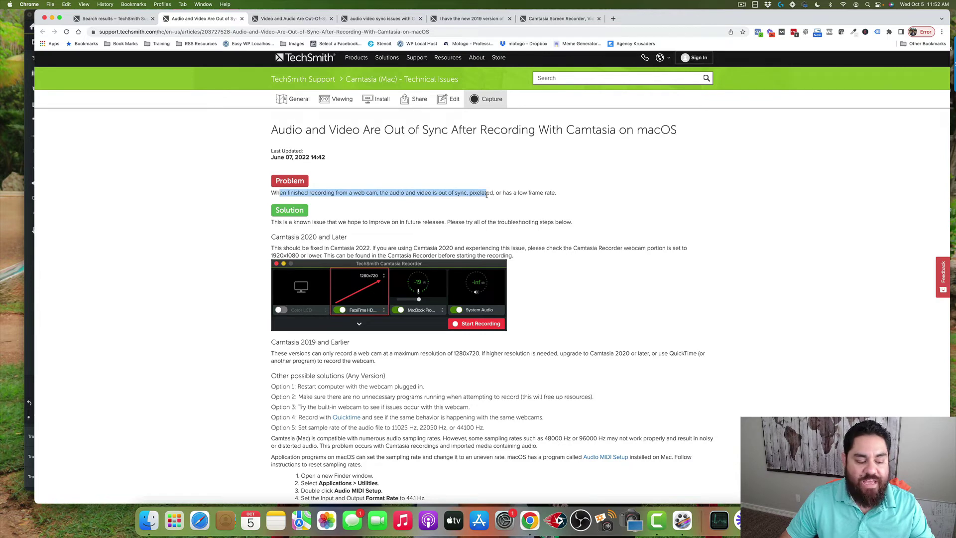
pyautogui.click(479, 201)
pyautogui.scroll(-1, 372, 190)
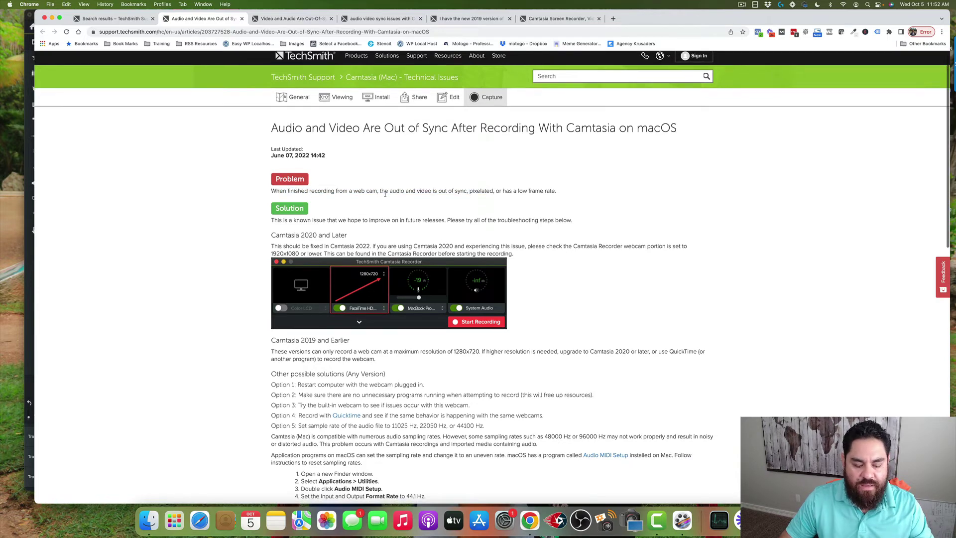
pyautogui.scroll(-1, 449, 192)
pyautogui.moveTo(556, 190); pyautogui.dragTo(503, 190)
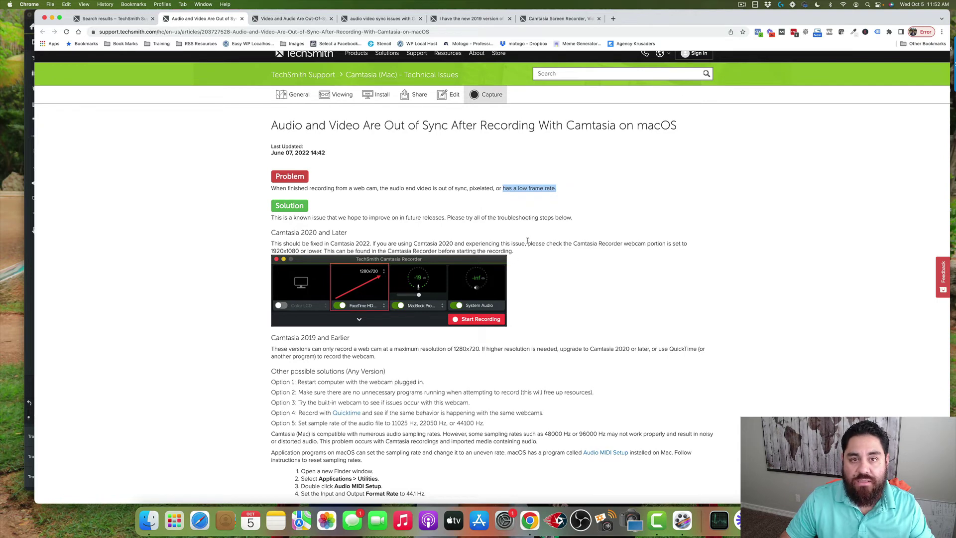
pyautogui.scroll(-2, 529, 241)
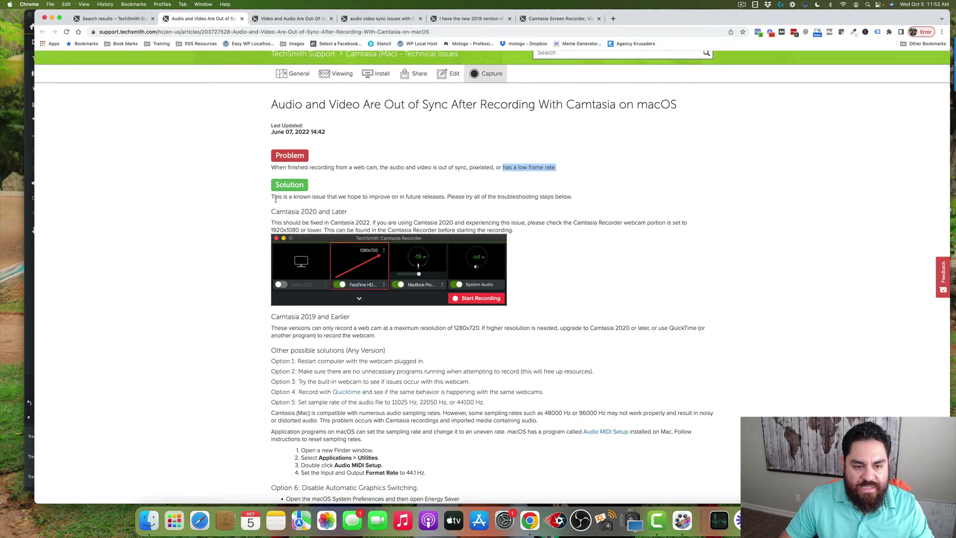
pyautogui.moveTo(572, 199); pyautogui.dragTo(330, 214)
pyautogui.scroll(-1, 330, 215)
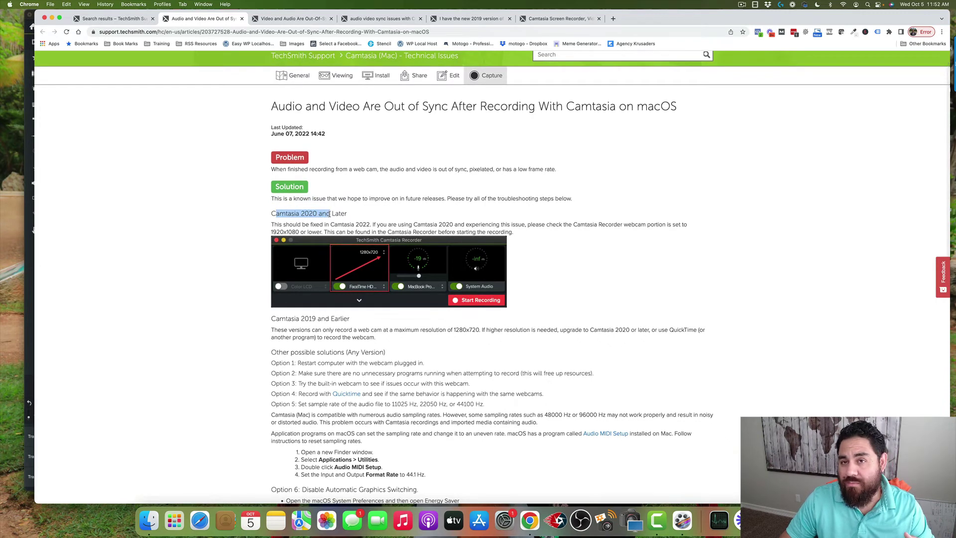
pyautogui.scroll(1, 348, 233)
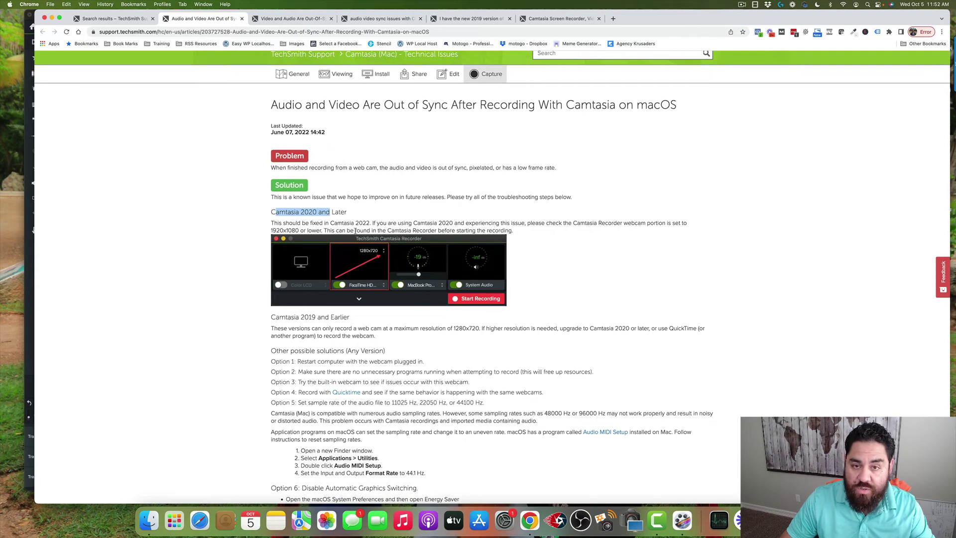
# Step: Examine the macOS article's other possible solutions, from Option 1 through Option 6 on Automatic Graphics Switching
pyautogui.scroll(-3, 357, 234)
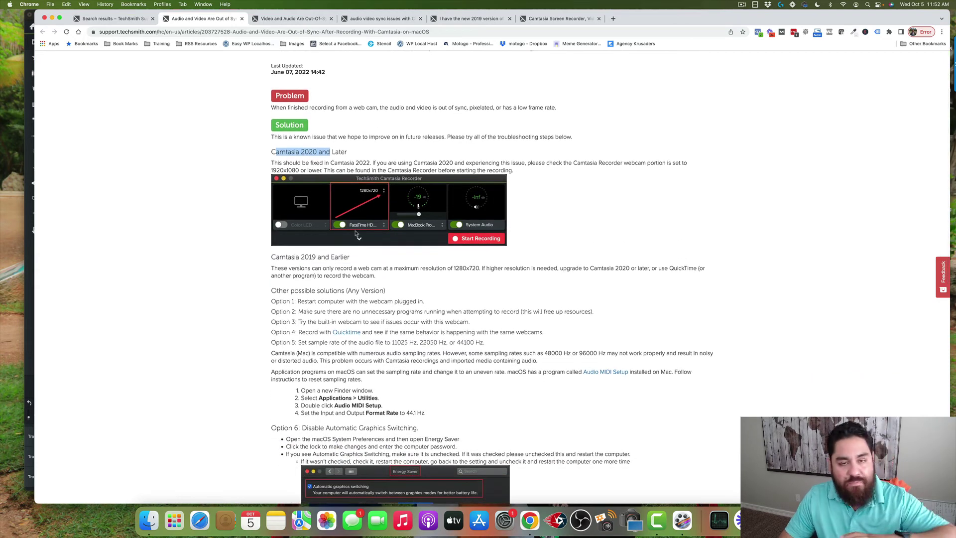
pyautogui.scroll(-2, 356, 234)
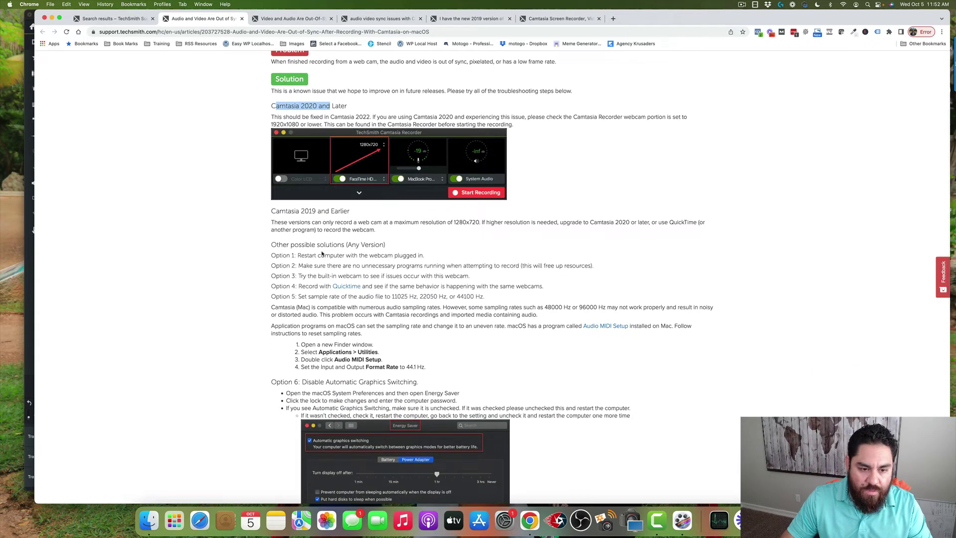
pyautogui.doubleClick(290, 255)
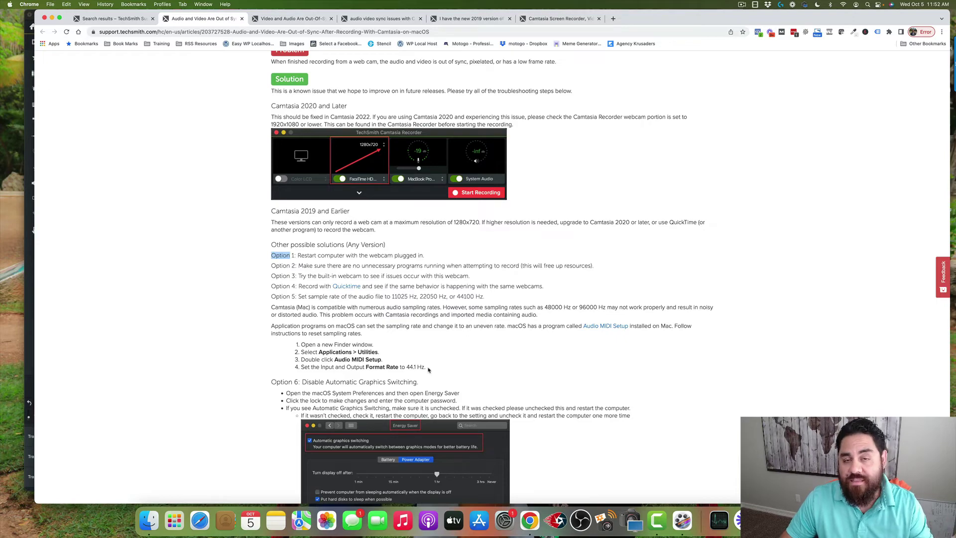
pyautogui.scroll(-8, 427, 368)
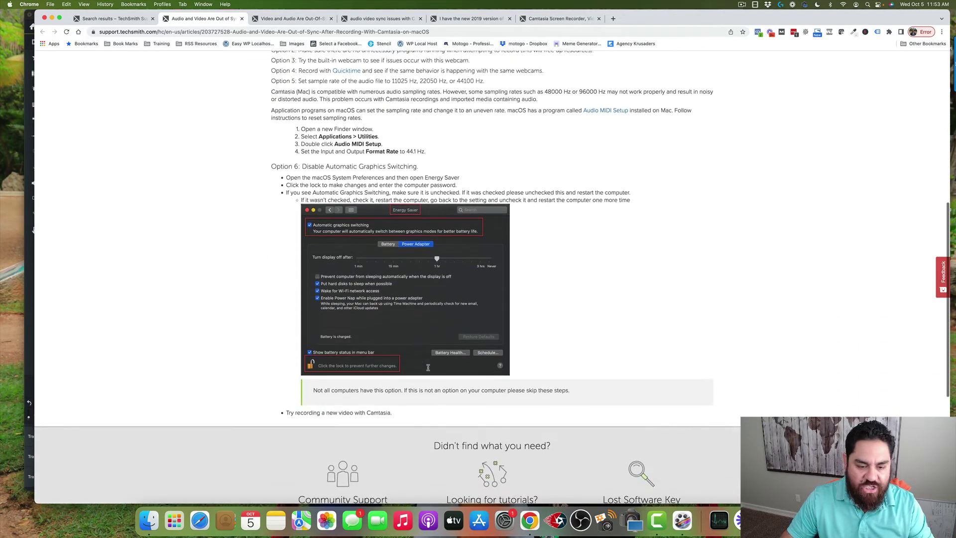
# Step: Review the macOS article again from its title to the other possible solutions, and switch to the Windows sync article
pyautogui.scroll(15, 428, 369)
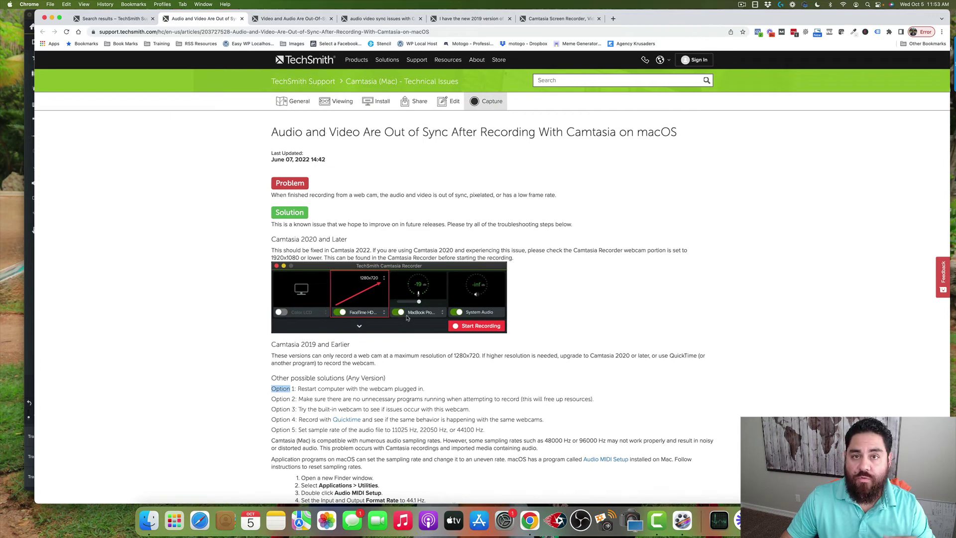
pyautogui.scroll(-1, 408, 313)
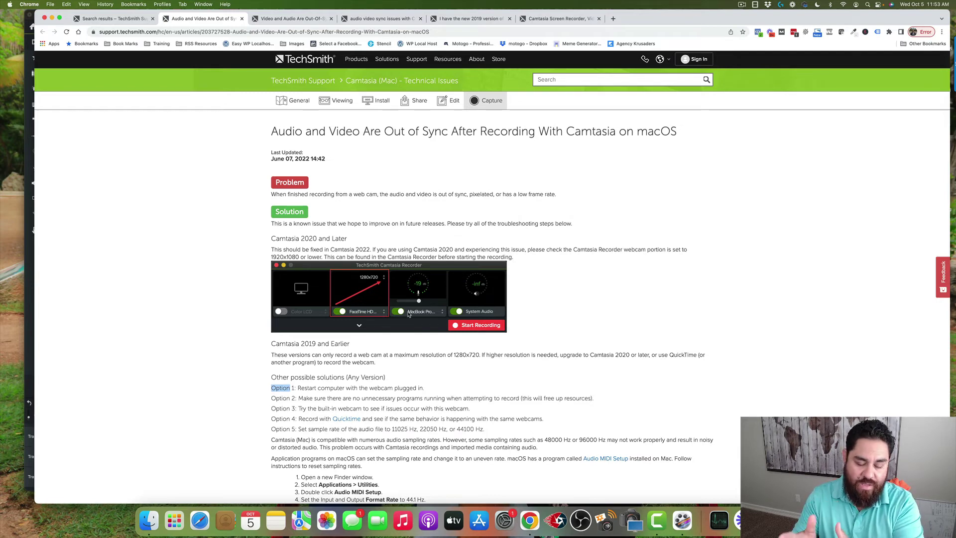
pyautogui.click(312, 20)
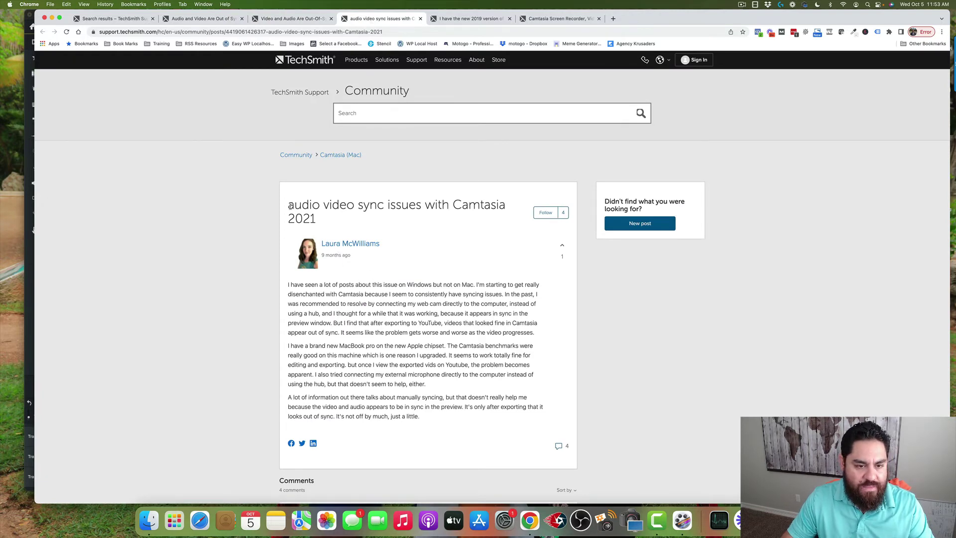
# Step: Read the Camtasia 2021 sync issues community post, highlighting its title, text and age, plus the last comment's opening about syncing issues
pyautogui.moveTo(288, 205); pyautogui.dragTo(424, 226)
pyautogui.moveTo(306, 285); pyautogui.dragTo(441, 324)
pyautogui.click(326, 255)
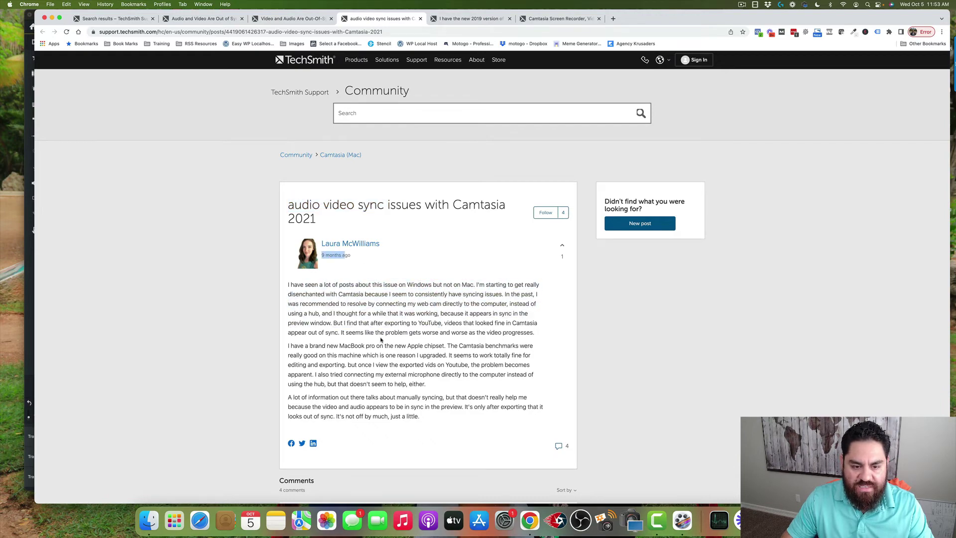
pyautogui.scroll(-5, 404, 331)
pyautogui.scroll(-10, 405, 331)
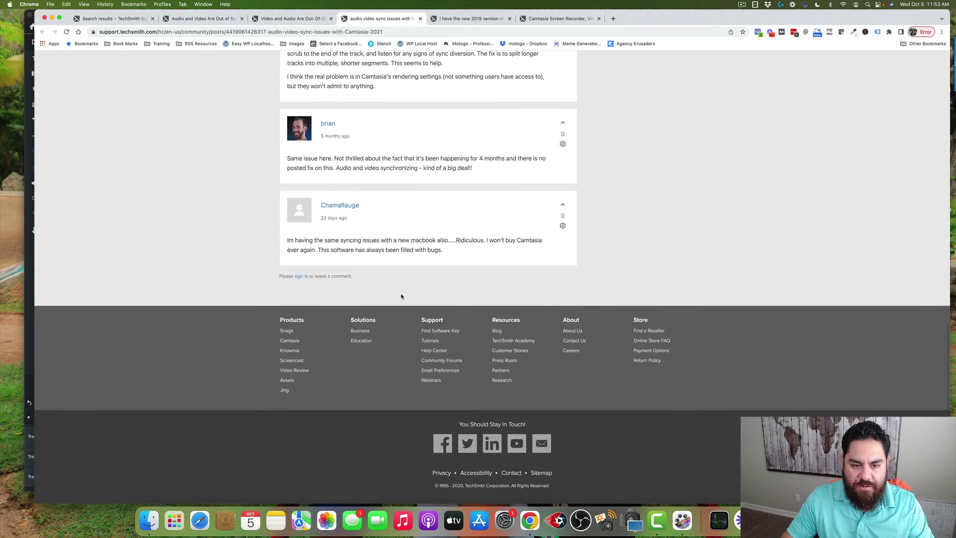
pyautogui.moveTo(287, 241); pyautogui.dragTo(381, 241)
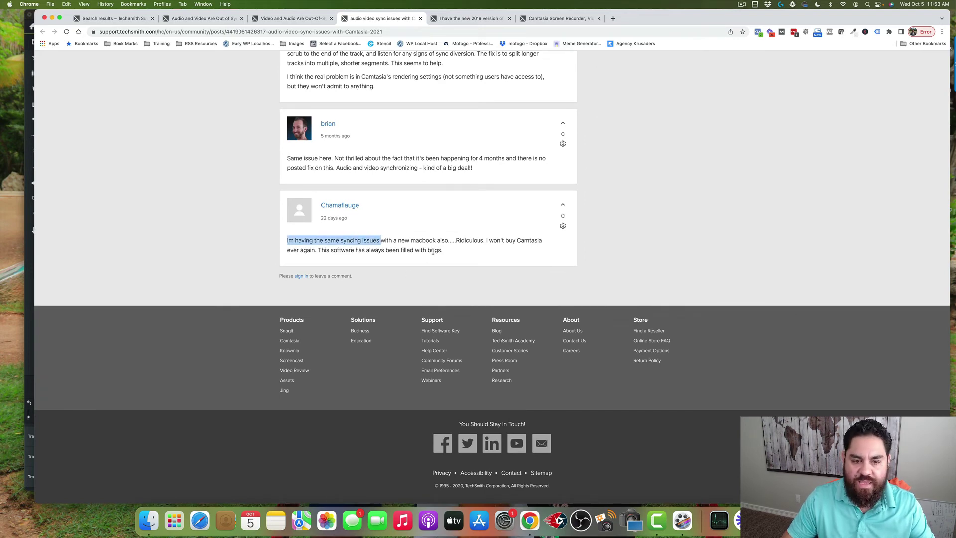
# Step: Read the community post on audio sync issues in Camtasia 2019 and its comments, highlighting the version in the title and the problem description
pyautogui.click(471, 18)
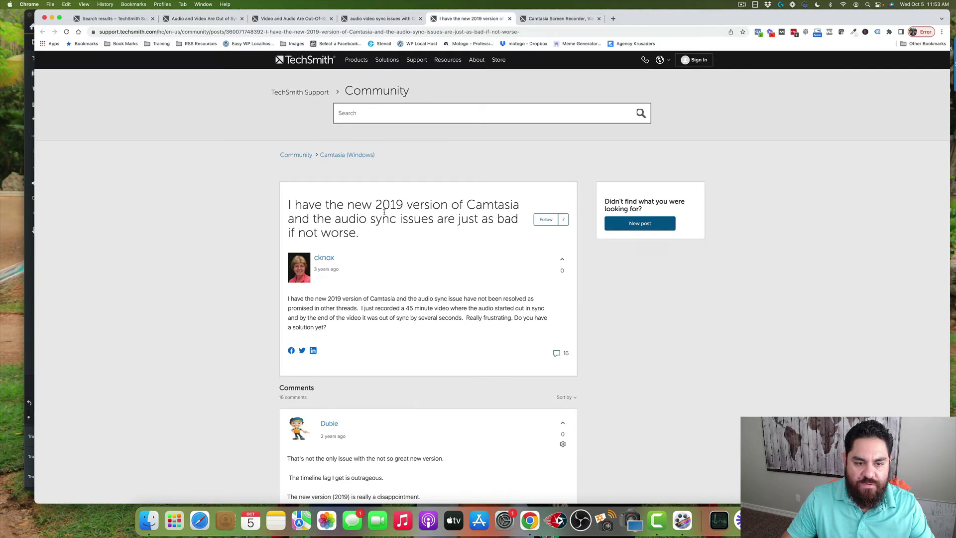
pyautogui.moveTo(374, 205); pyautogui.dragTo(459, 205)
pyautogui.moveTo(301, 298); pyautogui.dragTo(464, 319)
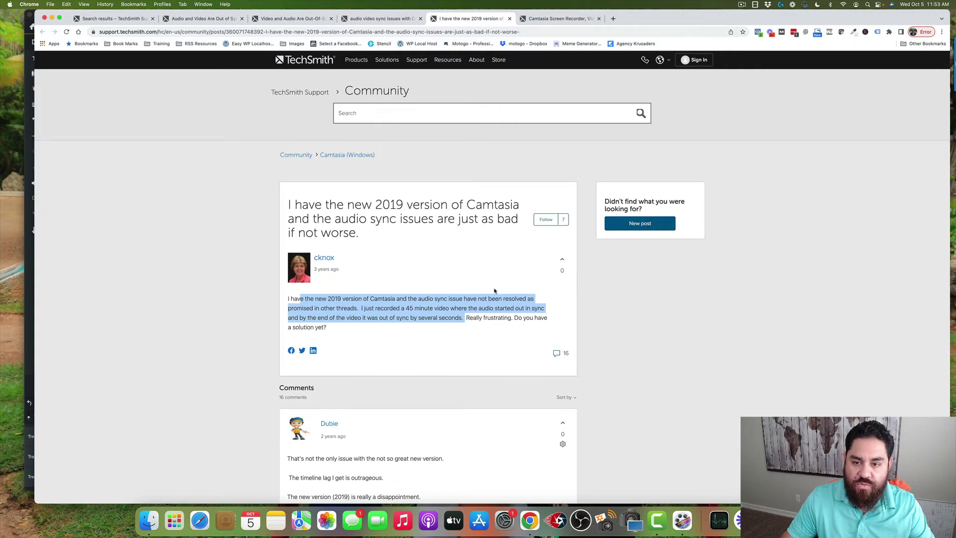
pyautogui.scroll(-20, 495, 291)
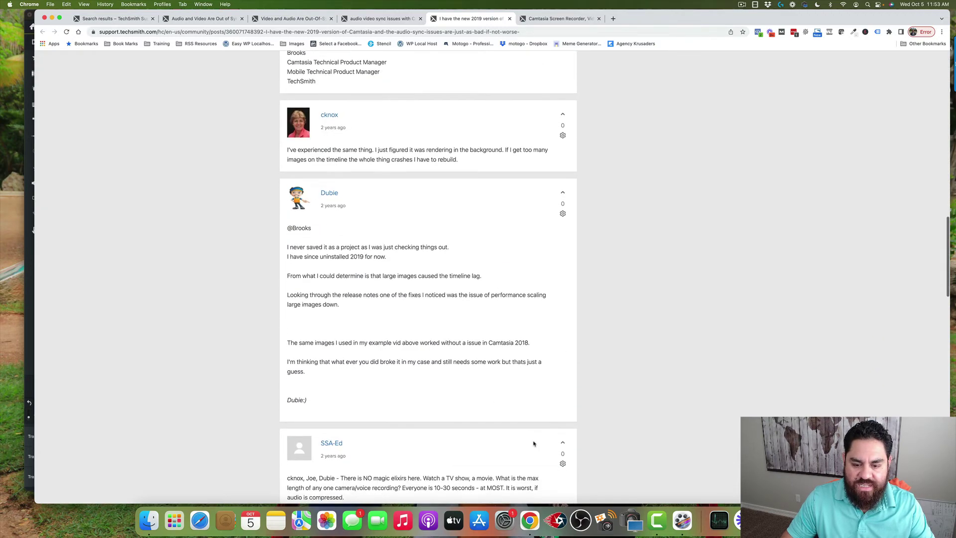
pyautogui.scroll(-2, 533, 443)
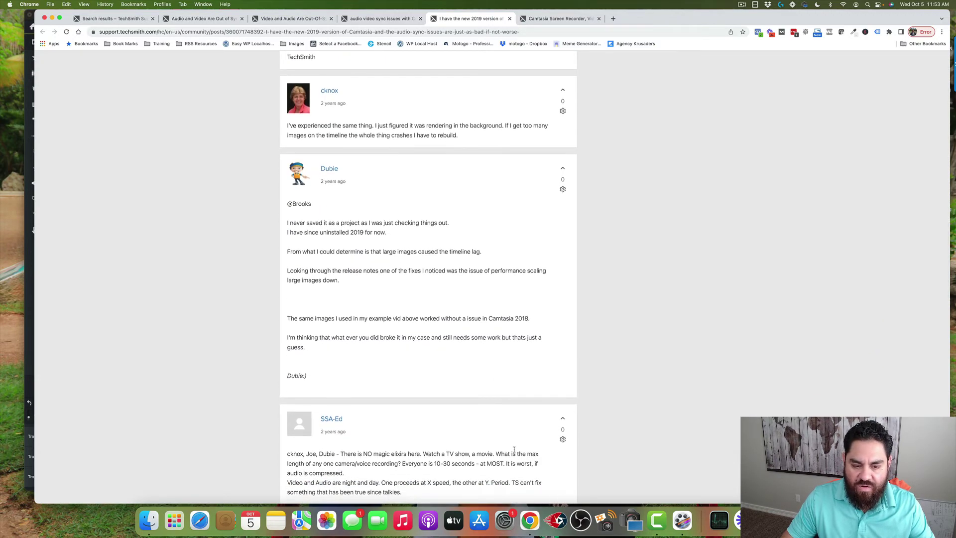
pyautogui.scroll(-10, 514, 449)
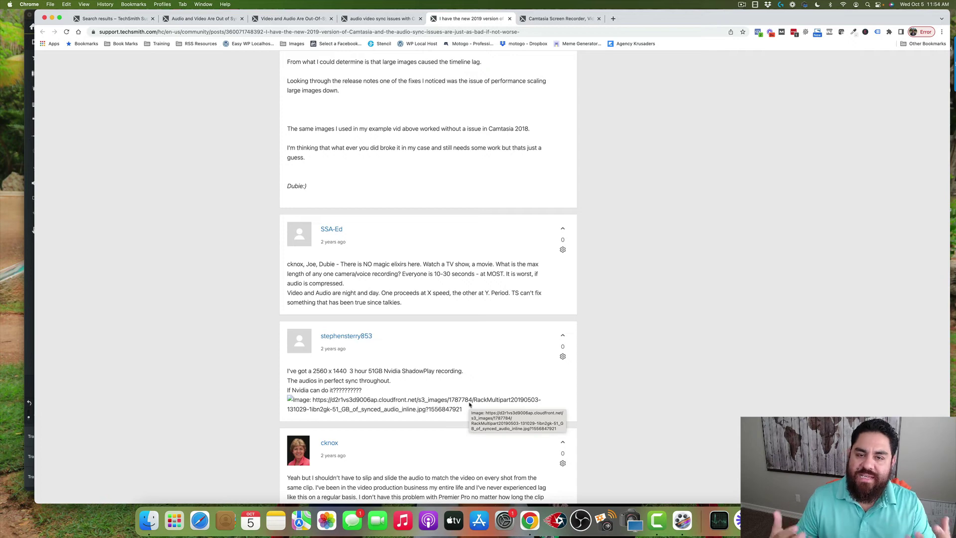
# Step: View the Simple, but full of features section of the Camtasia product page
pyautogui.click(563, 18)
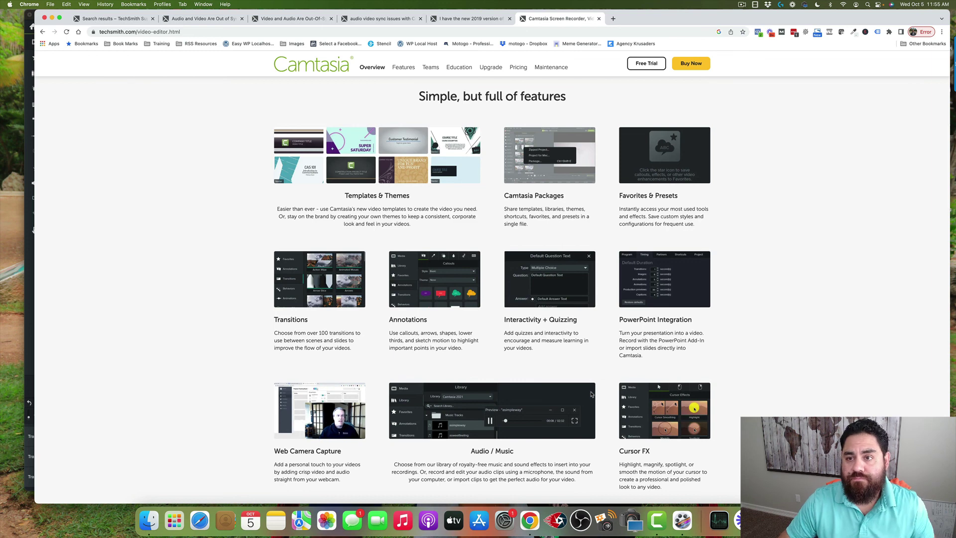
pyautogui.click(742, 5)
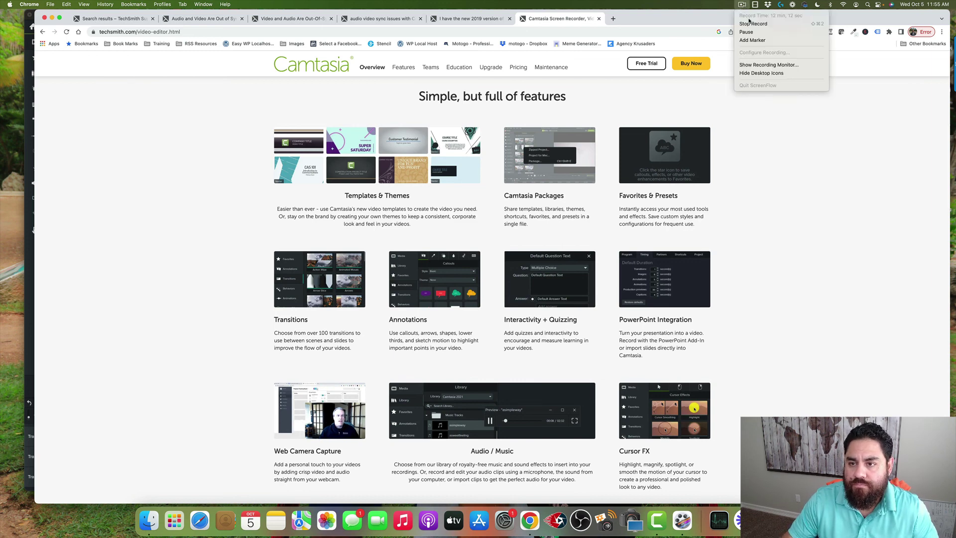